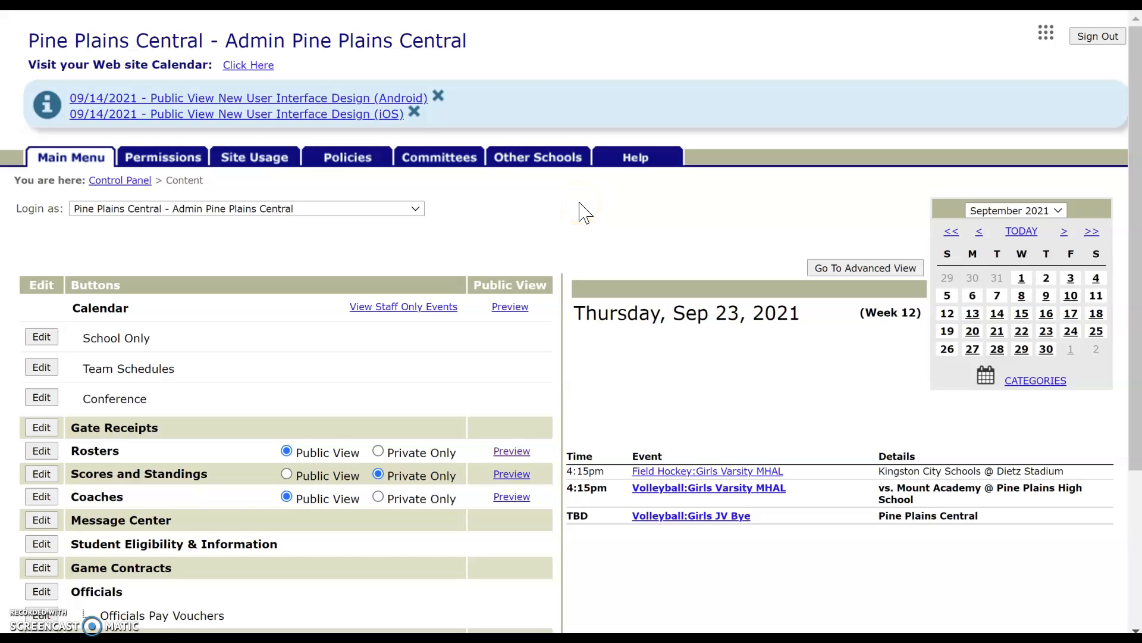
- Open the Student Eligibility & Information section for editing
{"action": "scroll", "coordinate": [580, 211], "scroll_direction": "down", "scroll_amount": 3}
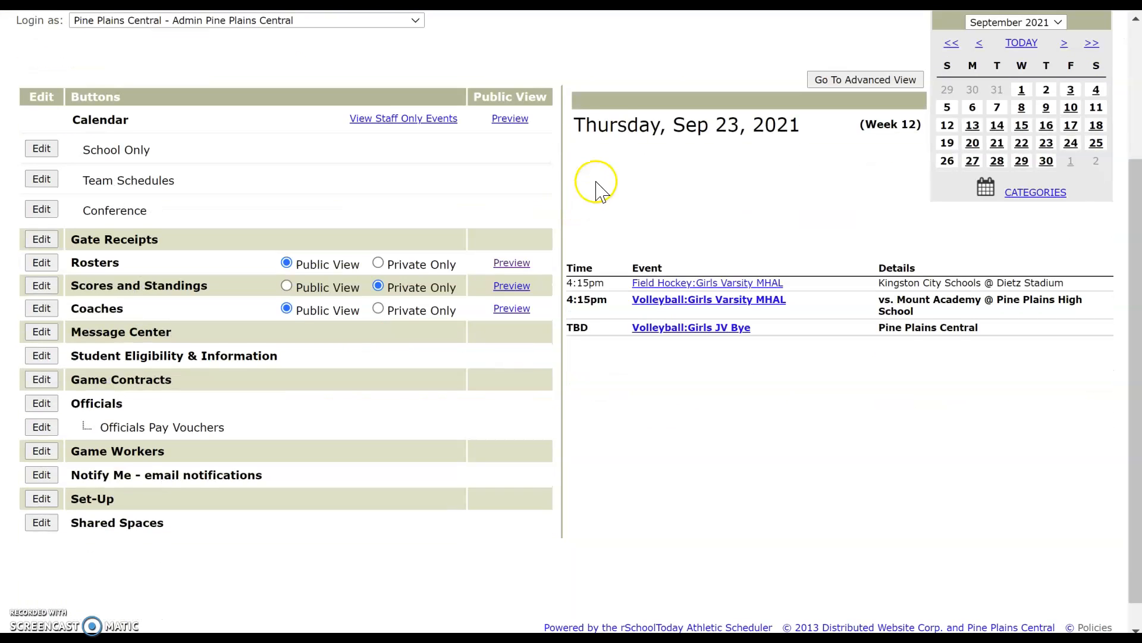
{"action": "scroll", "coordinate": [587, 118], "scroll_direction": "up", "scroll_amount": 2}
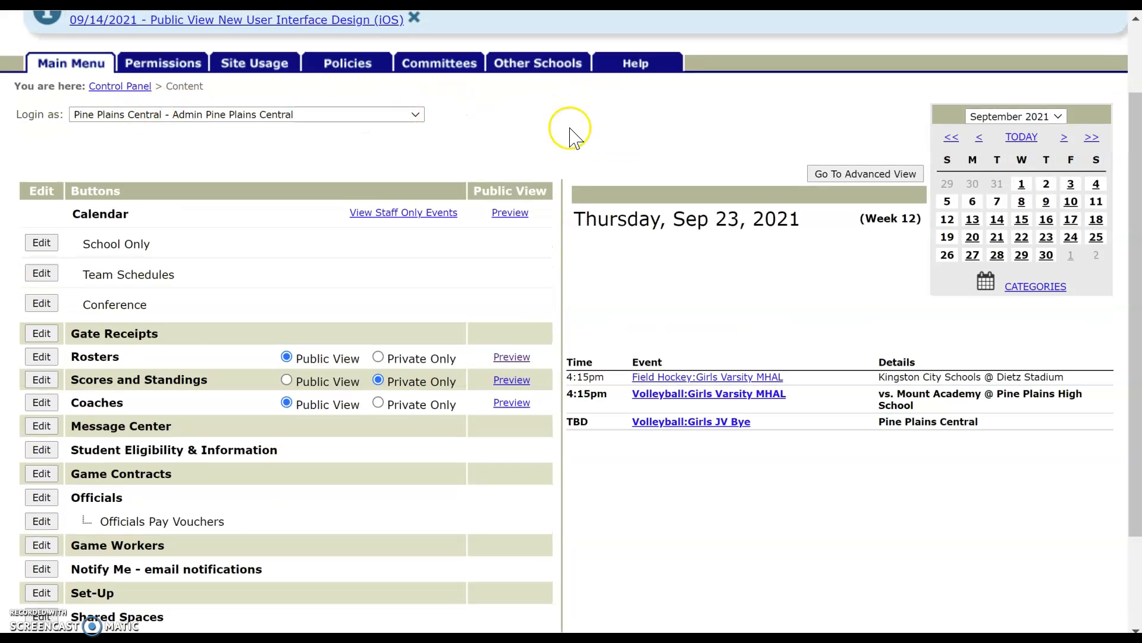
{"action": "scroll", "coordinate": [580, 125], "scroll_direction": "down", "scroll_amount": 2}
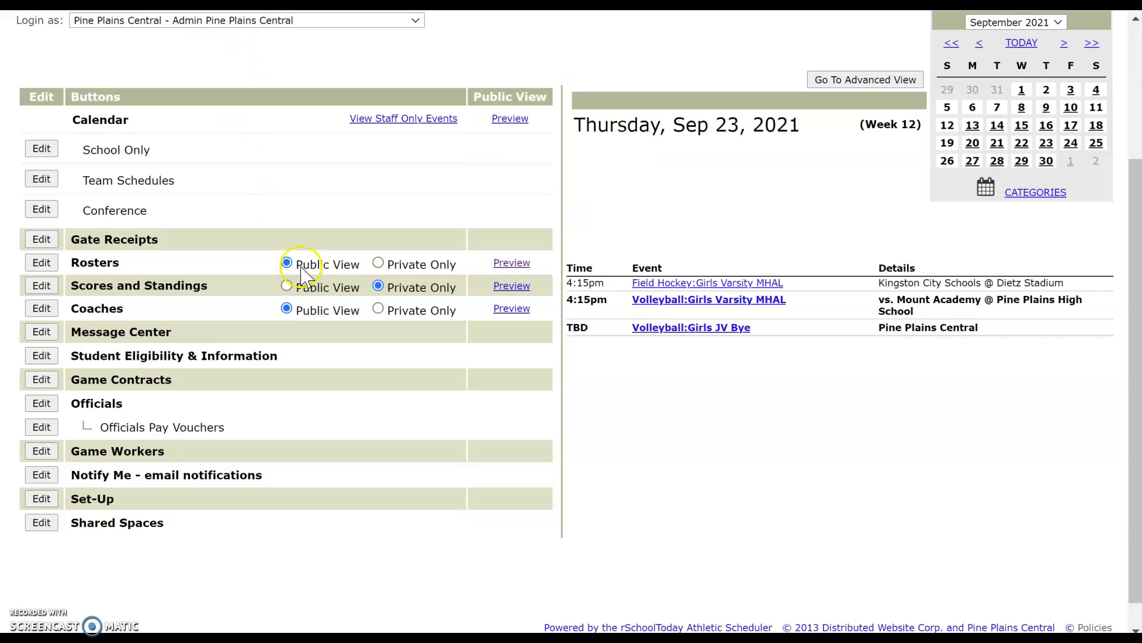
{"action": "left_click", "coordinate": [41, 356]}
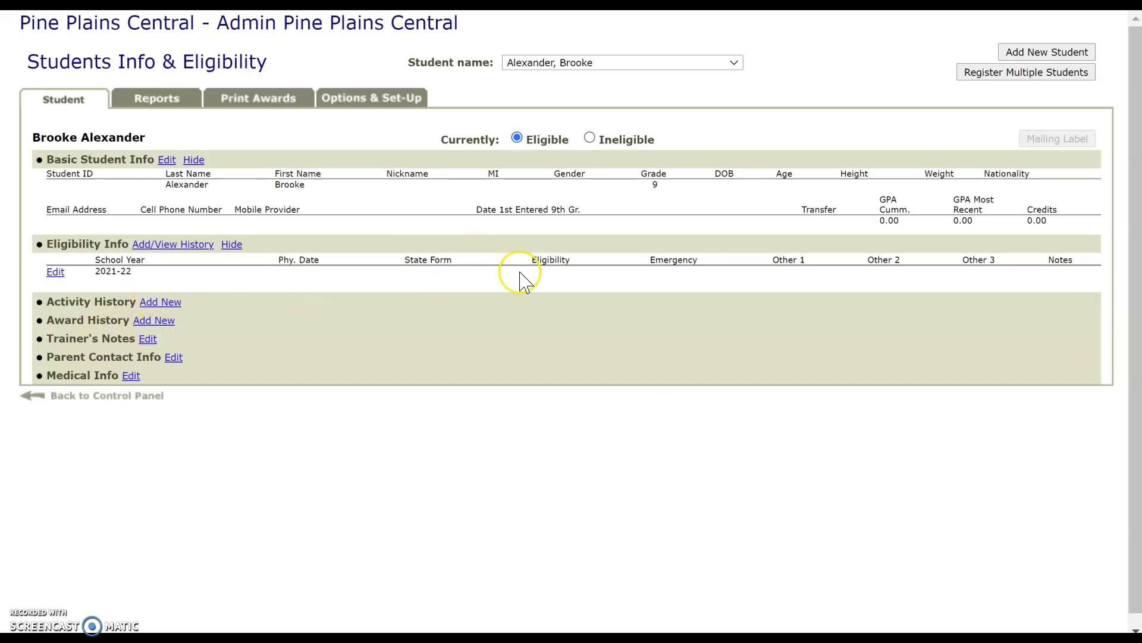
- Look through the list of student names and keep the current student selected
{"action": "left_click", "coordinate": [589, 62]}
{"action": "left_click_drag", "start_coordinate": [742, 113], "coordinate": [703, 48]}
{"action": "left_click", "coordinate": [741, 56]}
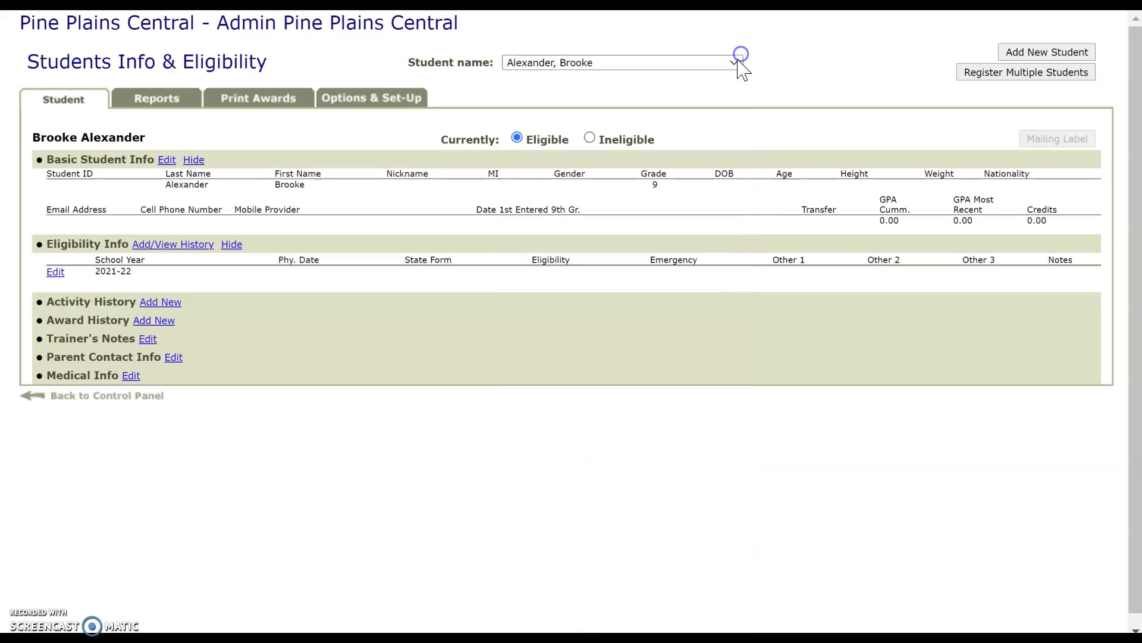
- Open Batch Import Students Into the Database from the set-up preferences and show its window in full
{"action": "left_click", "coordinate": [360, 95]}
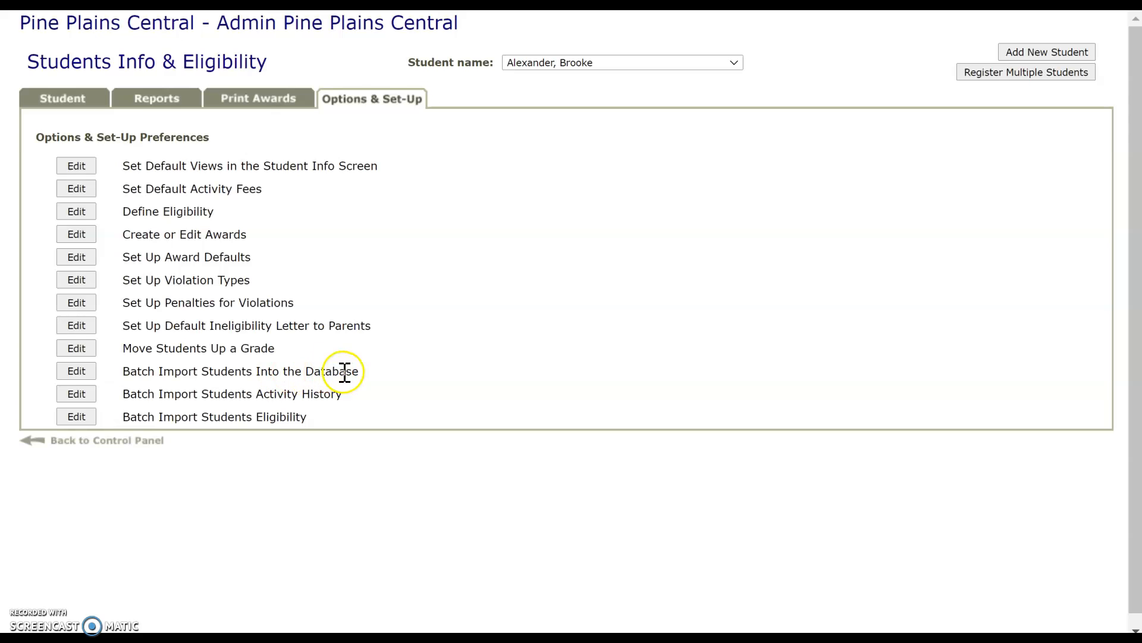
{"action": "left_click", "coordinate": [76, 371]}
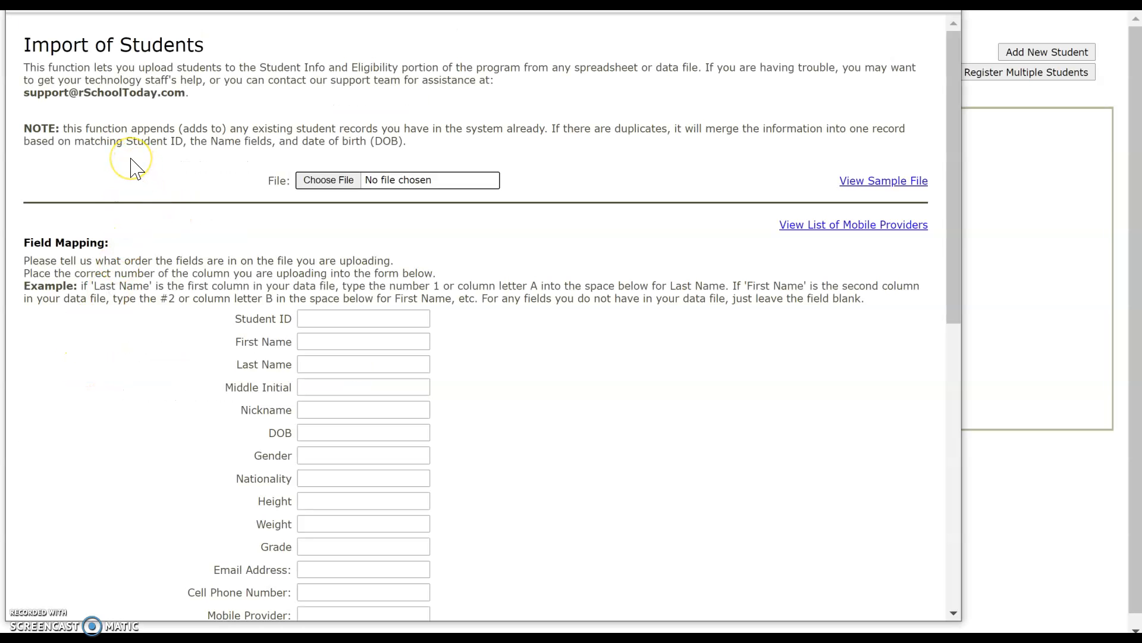
{"action": "left_click_drag", "start_coordinate": [297, 0], "coordinate": [297, 22]}
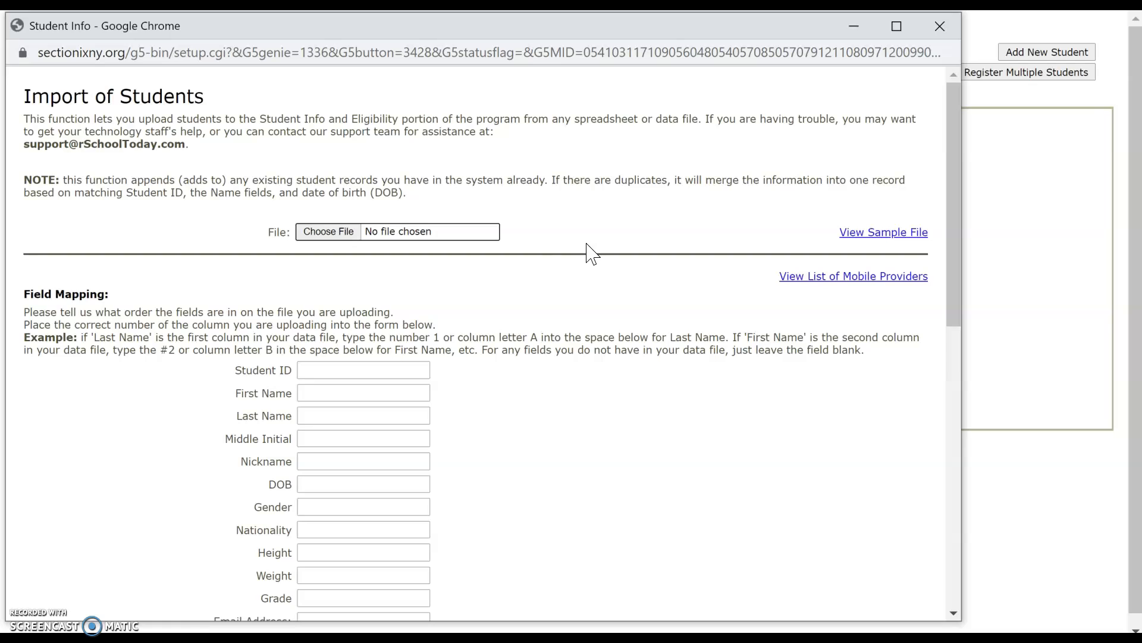
- Download the sample import file and open it in Excel at full-screen size
{"action": "left_click", "coordinate": [894, 232]}
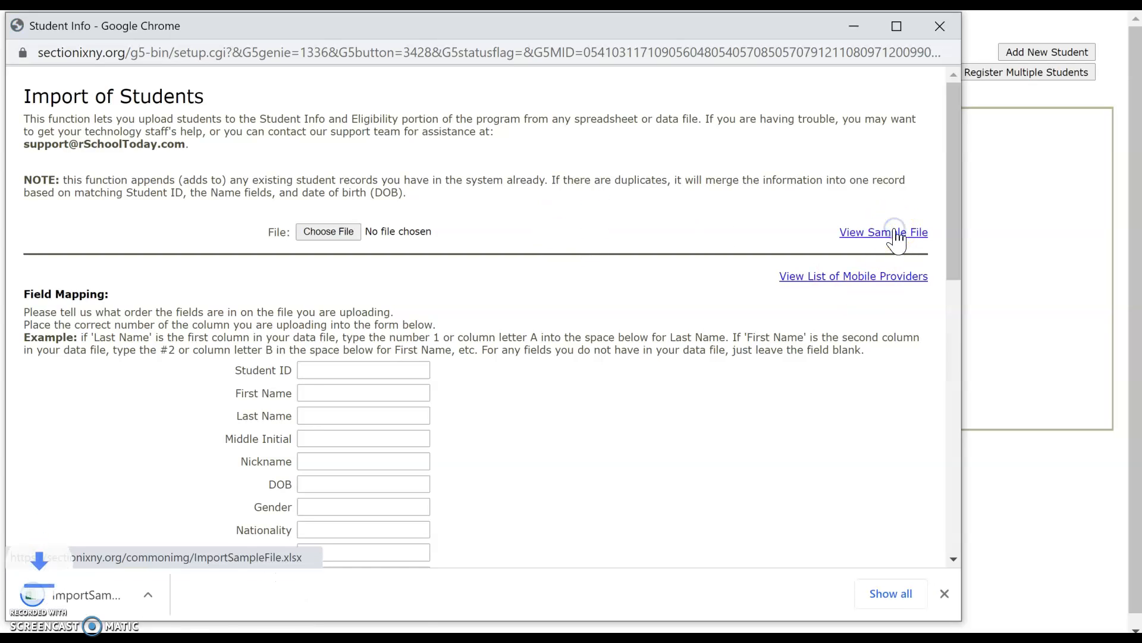
{"action": "left_click", "coordinate": [161, 593]}
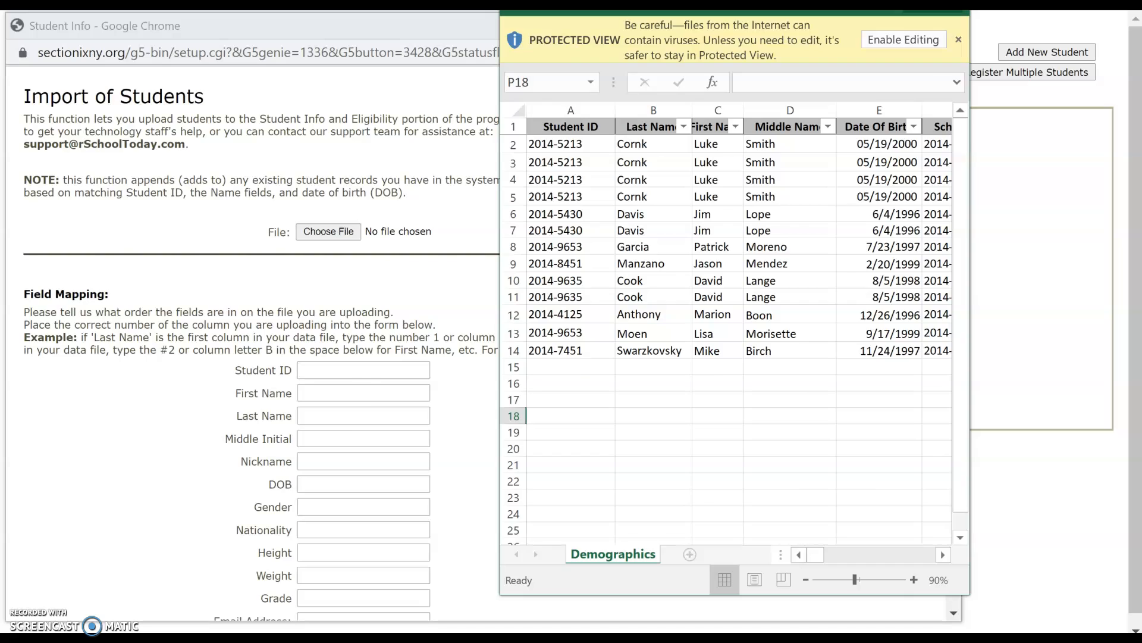
{"action": "left_click_drag", "start_coordinate": [848, 9], "coordinate": [403, 45]}
{"action": "left_click_drag", "start_coordinate": [88, 20], "coordinate": [0, 18]}
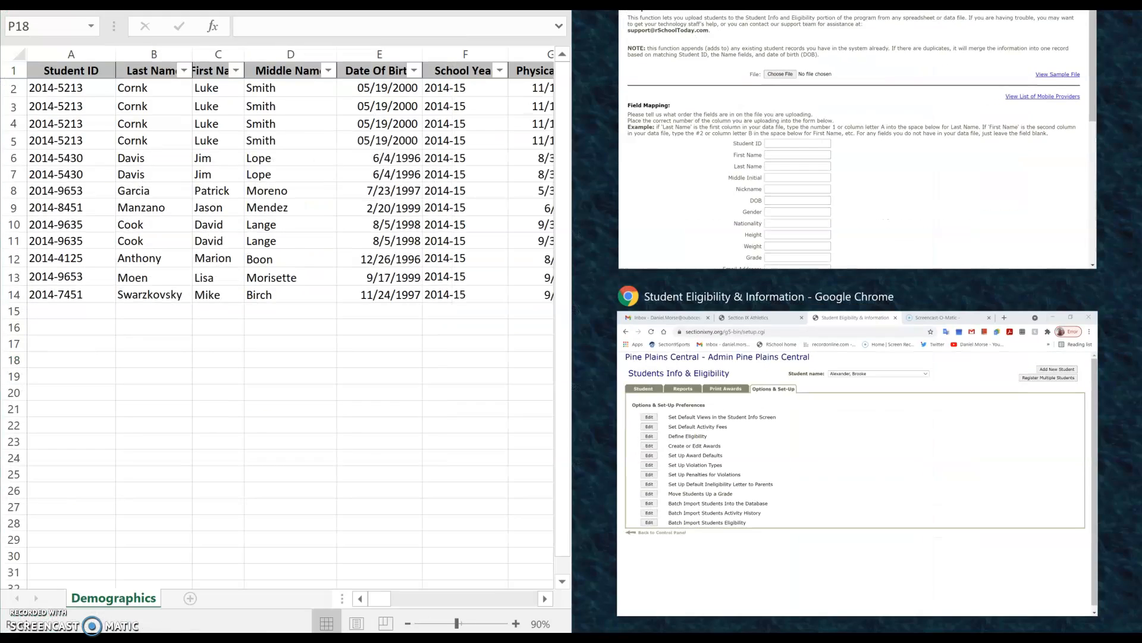
{"action": "left_click", "coordinate": [507, 2]}
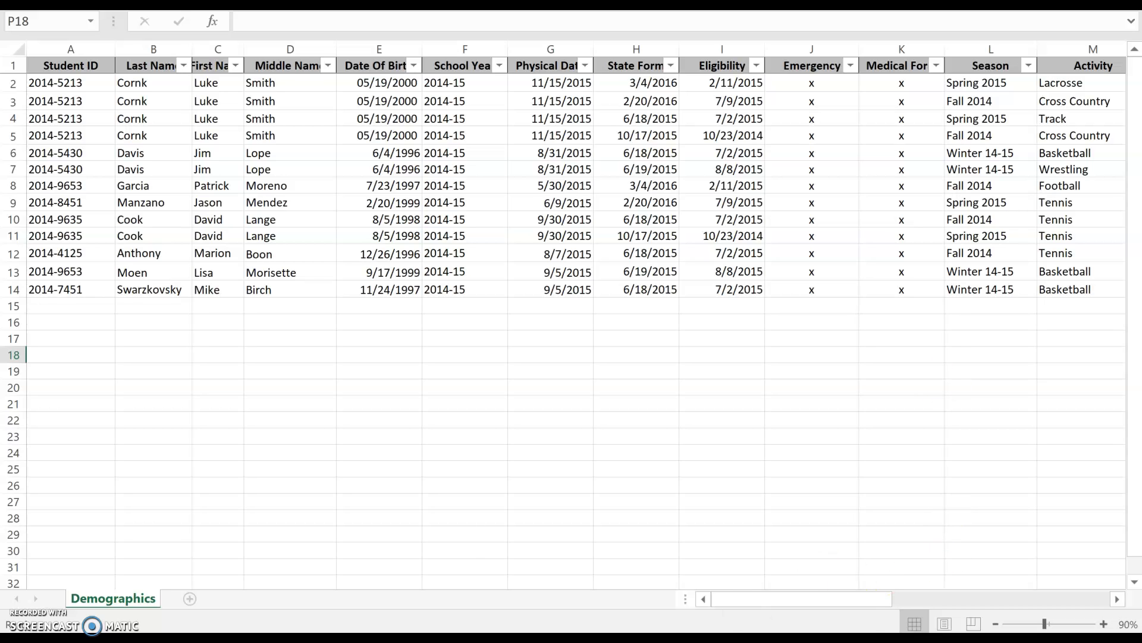
- Compare the column letters and headings in the sample spreadsheet with the import form's field mapping instructions and fields
{"action": "mouse_move", "coordinate": [655, 595]}
{"action": "left_click", "coordinate": [687, 568]}
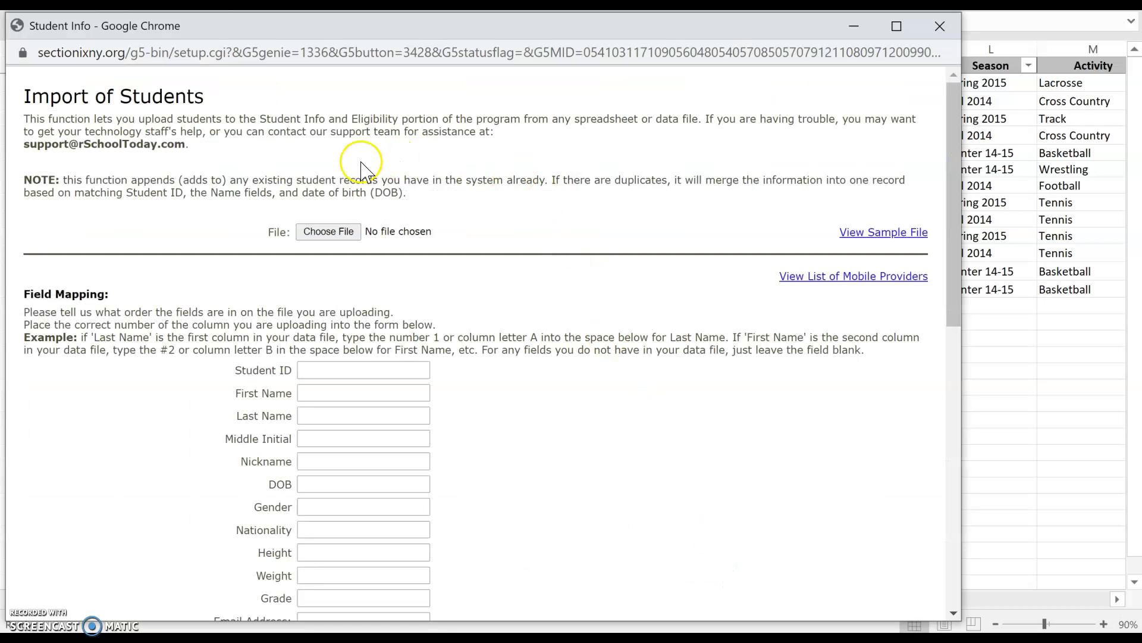
{"action": "scroll", "coordinate": [729, 238], "scroll_direction": "down", "scroll_amount": 1}
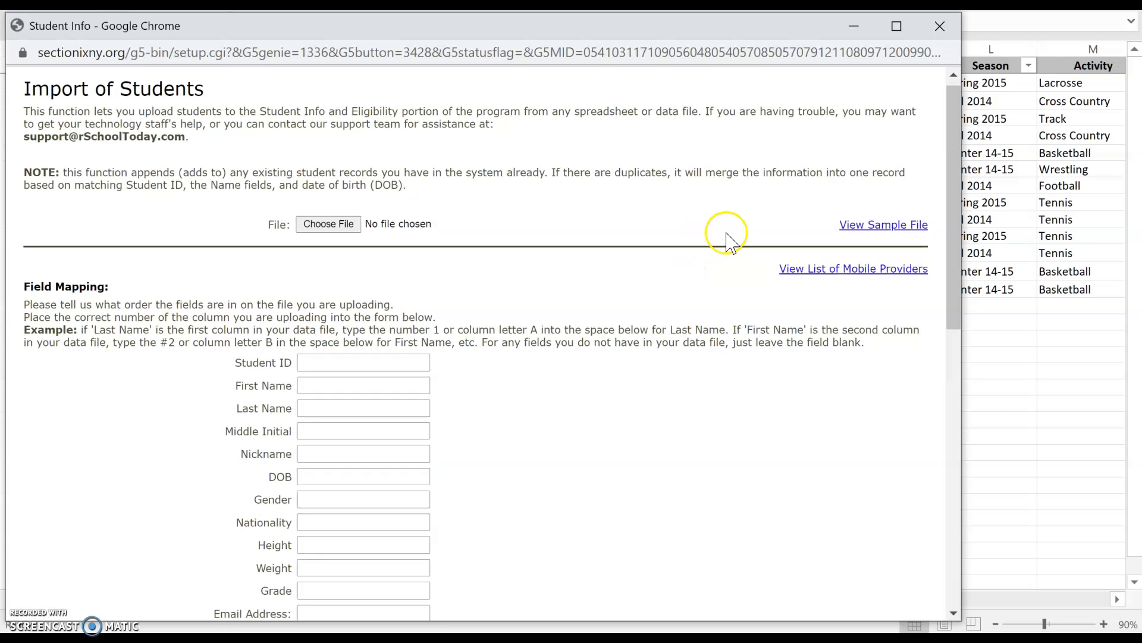
{"action": "scroll", "coordinate": [729, 238], "scroll_direction": "down", "scroll_amount": 4}
{"action": "scroll", "coordinate": [720, 241], "scroll_direction": "up", "scroll_amount": 1}
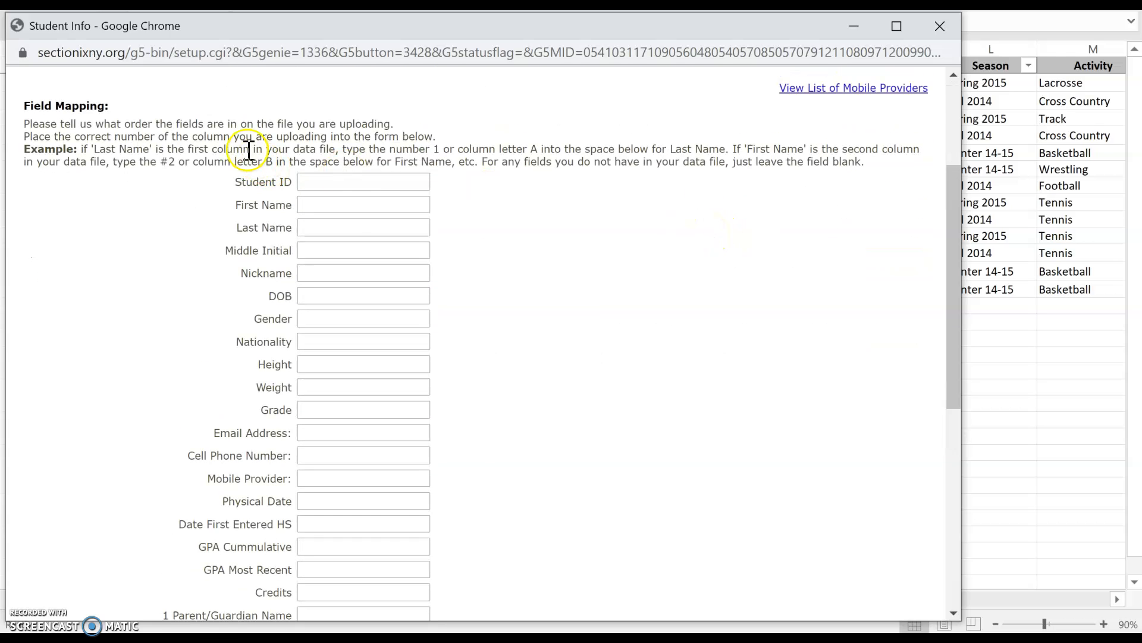
{"action": "key", "text": "alt+Tab"}
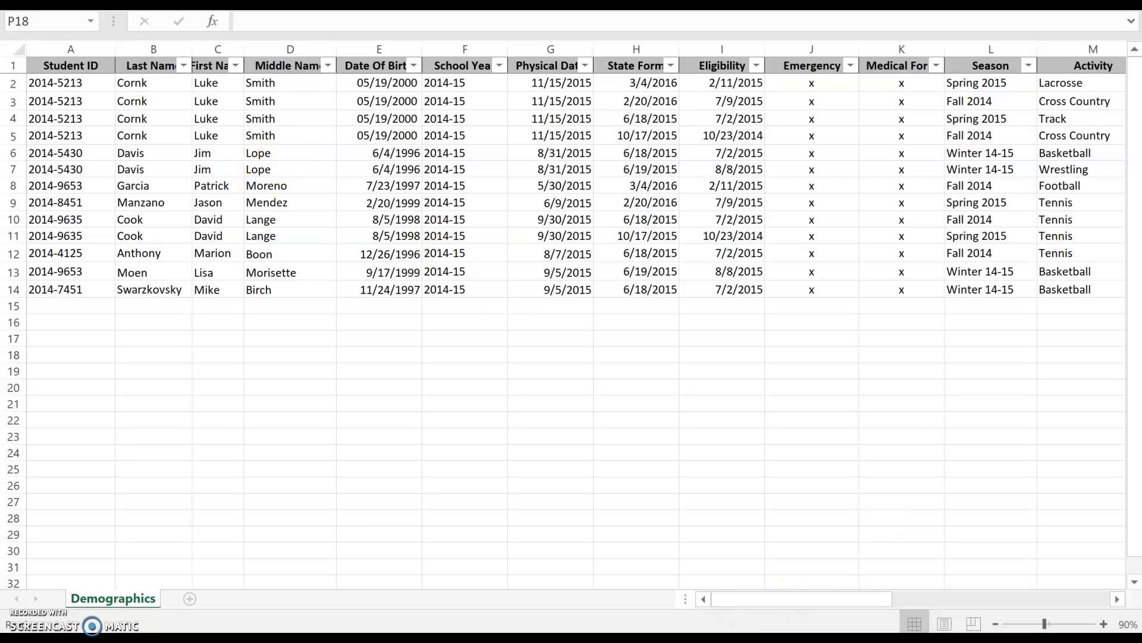
{"action": "mouse_move", "coordinate": [556, 536]}
{"action": "left_click", "coordinate": [740, 548]}
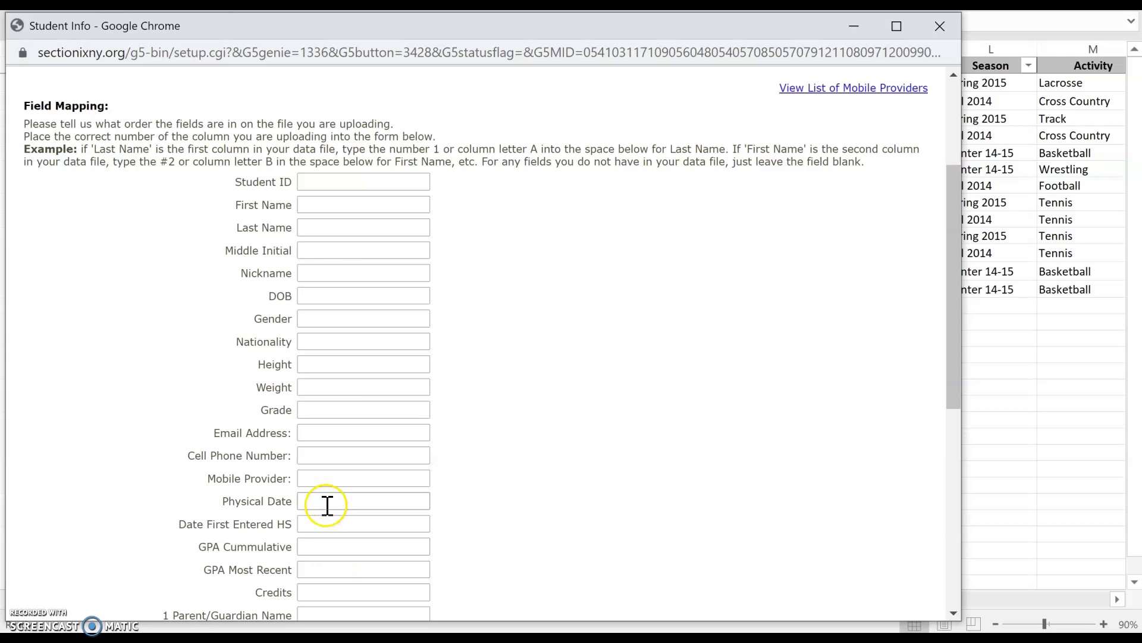
{"action": "left_click", "coordinate": [1036, 391]}
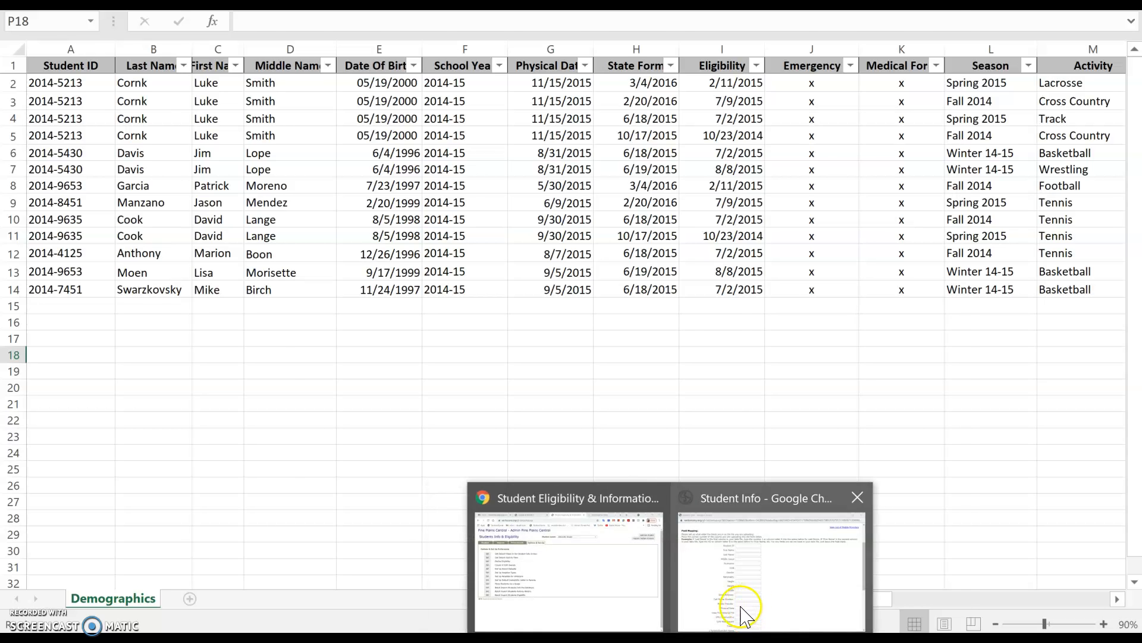
- Bring the student import window in front of the spreadsheet and place it below the column headings
{"action": "left_click", "coordinate": [740, 605]}
{"action": "left_click", "coordinate": [897, 26]}
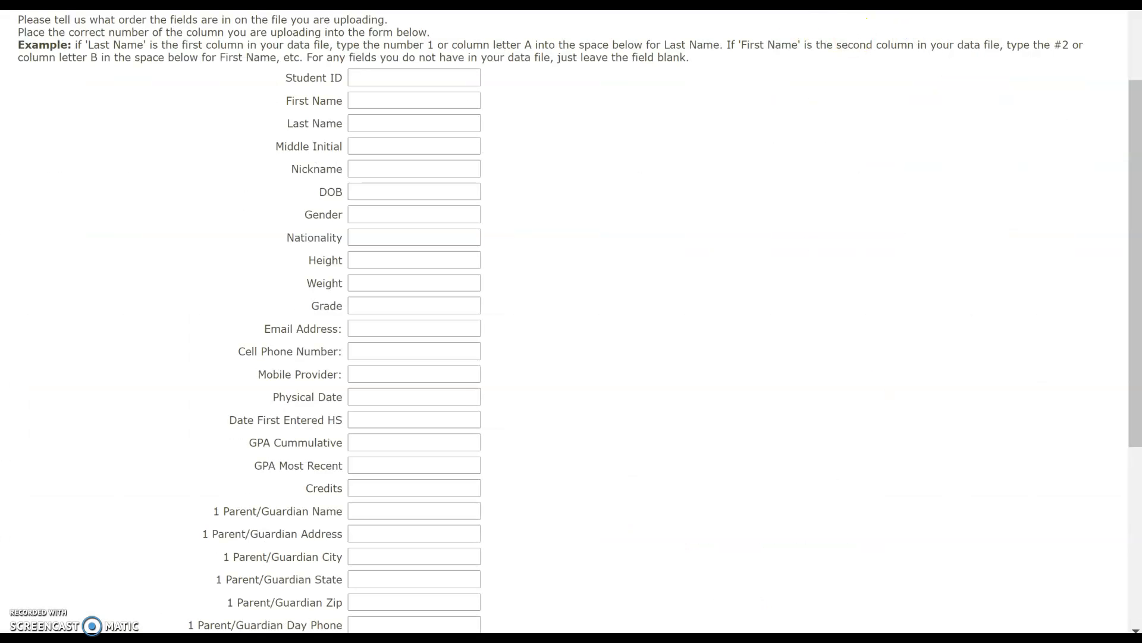
{"action": "left_click", "coordinate": [1078, 0]}
{"action": "left_click_drag", "start_coordinate": [443, 31], "coordinate": [502, 120]}
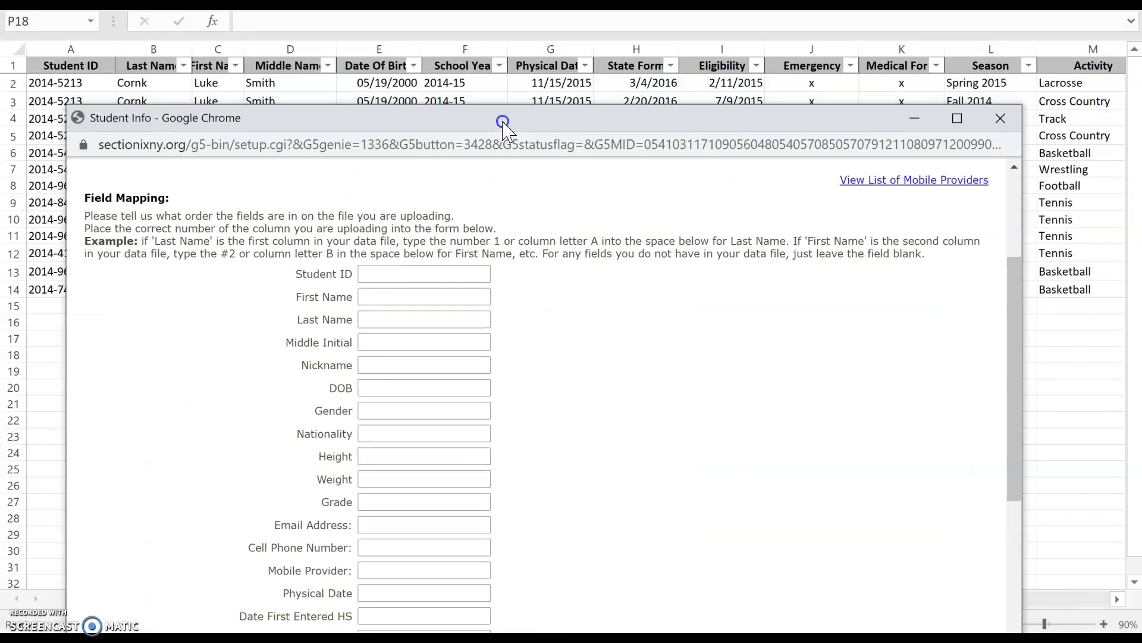
- Map Student ID to column A, First Name to C, Last Name to B and DOB to E
{"action": "left_click", "coordinate": [394, 277]}
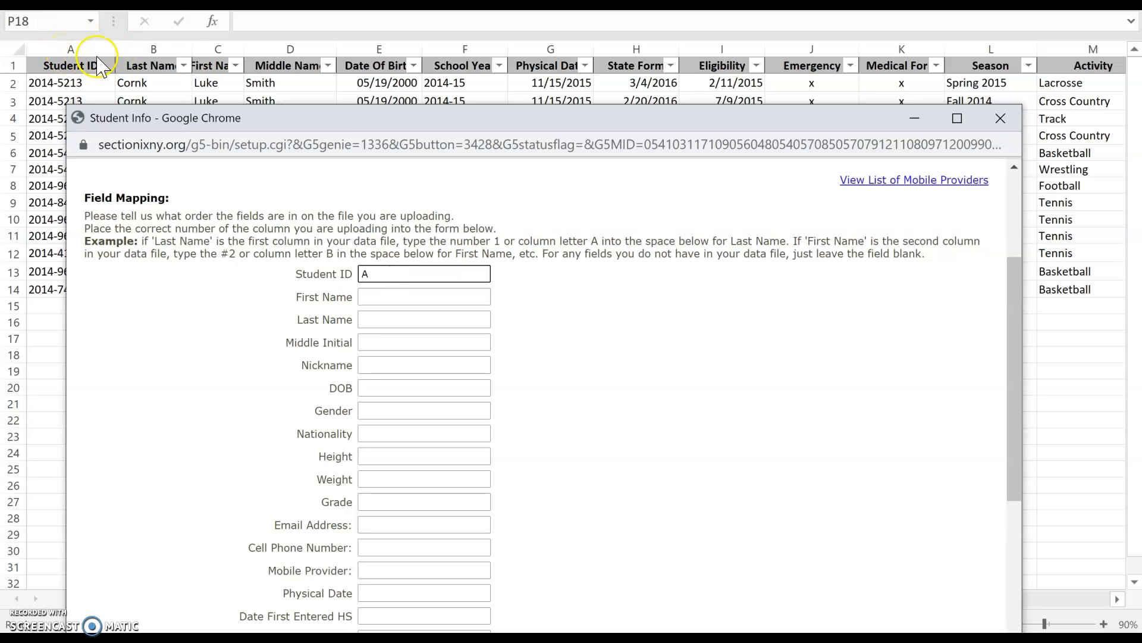
{"action": "left_click", "coordinate": [378, 297]}
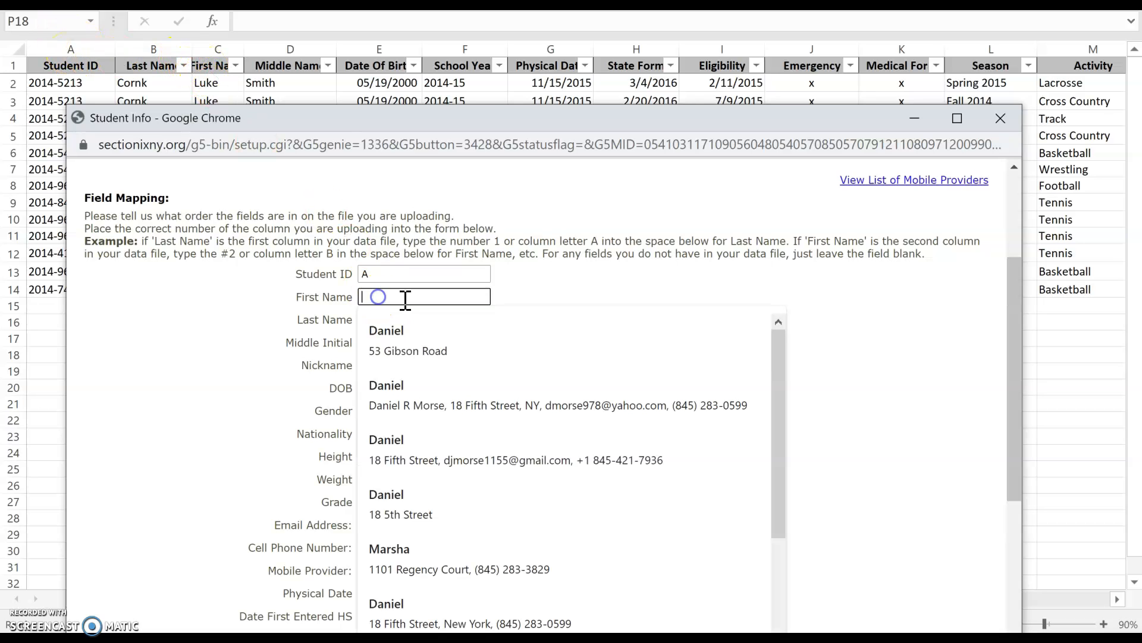
{"action": "type", "text": "C"}
{"action": "left_click", "coordinate": [377, 325]}
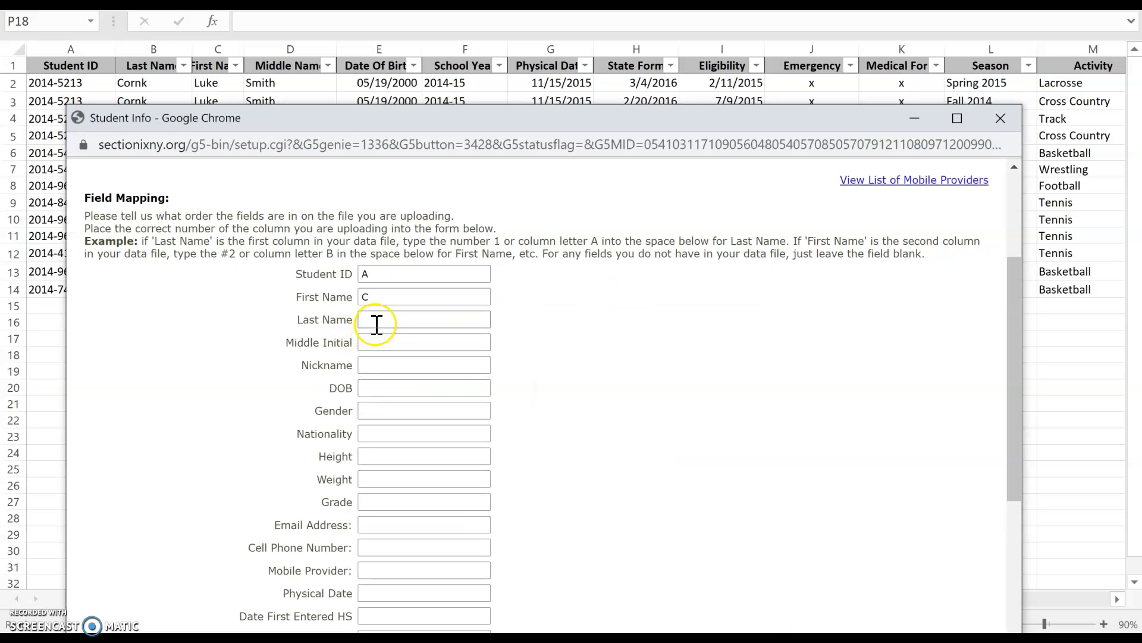
{"action": "type", "text": "B"}
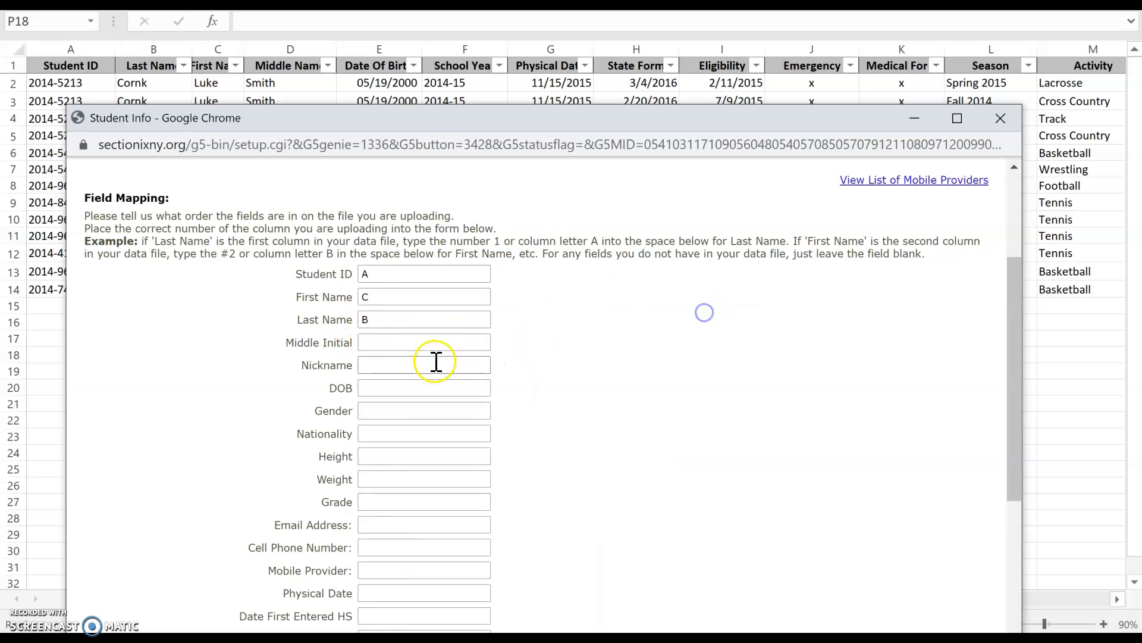
{"action": "left_click", "coordinate": [379, 388]}
{"action": "type", "text": "E"}
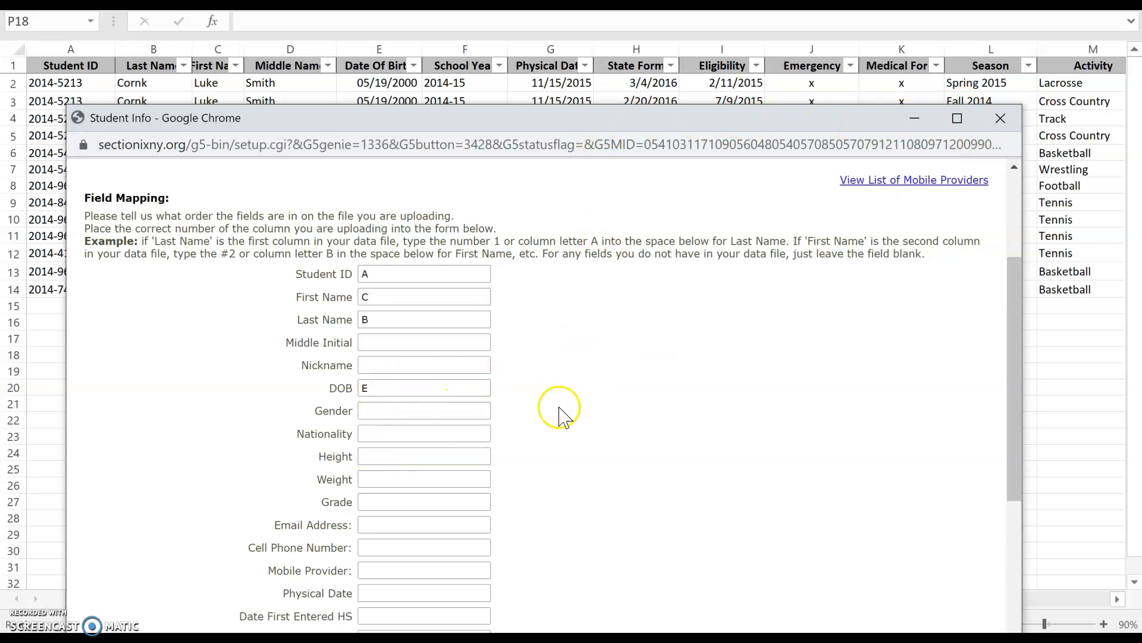
- Map the Grade field to column H
{"action": "scroll", "coordinate": [553, 408], "scroll_direction": "down", "scroll_amount": 2}
{"action": "left_click", "coordinate": [391, 408]}
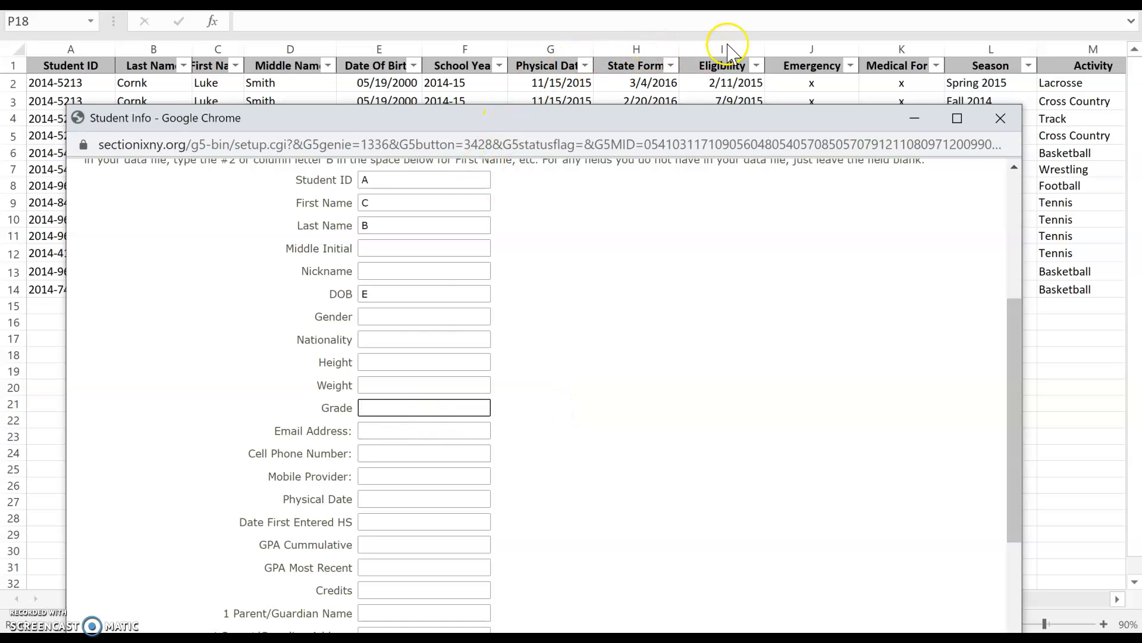
{"action": "left_click", "coordinate": [719, 292]}
- Examine the remaining mapping fields, including physical date, GPA and parent/guardian details, and the file selection area
{"action": "scroll", "coordinate": [181, 393], "scroll_direction": "down", "scroll_amount": 1}
{"action": "scroll", "coordinate": [301, 408], "scroll_direction": "down", "scroll_amount": 1}
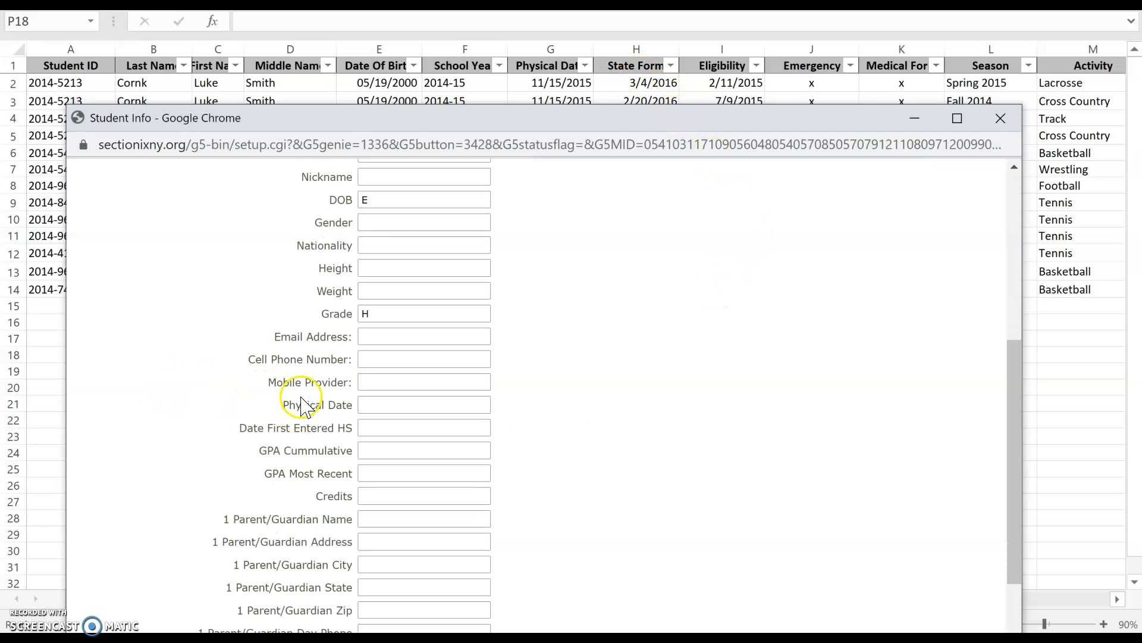
{"action": "scroll", "coordinate": [296, 491], "scroll_direction": "down", "scroll_amount": 1}
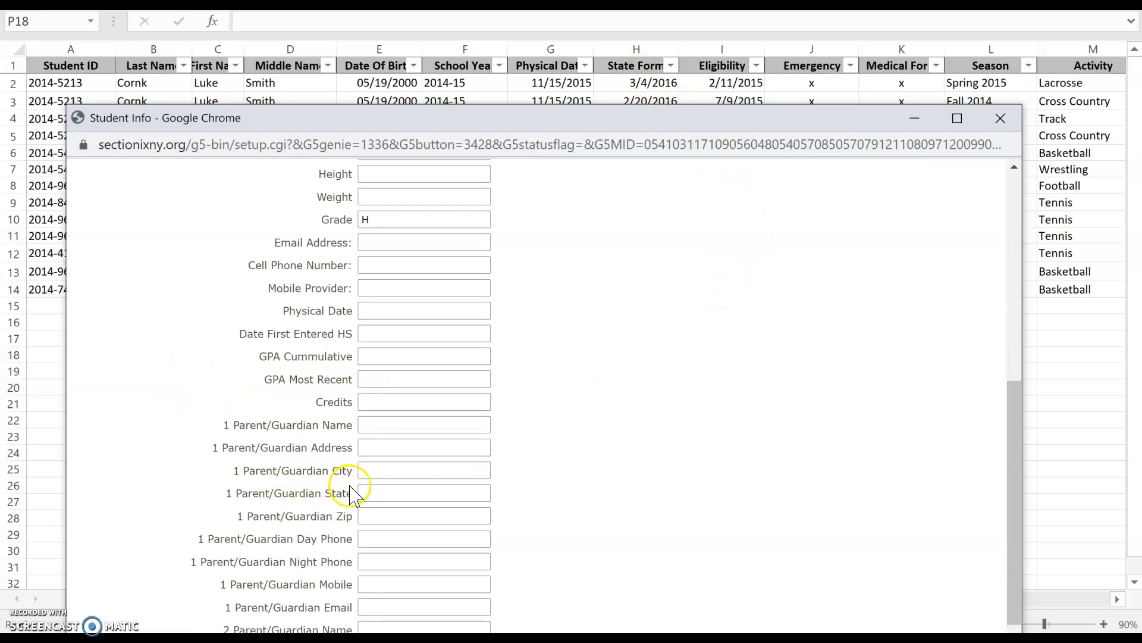
{"action": "scroll", "coordinate": [351, 493], "scroll_direction": "down", "scroll_amount": 2}
{"action": "scroll", "coordinate": [419, 473], "scroll_direction": "up", "scroll_amount": 5}
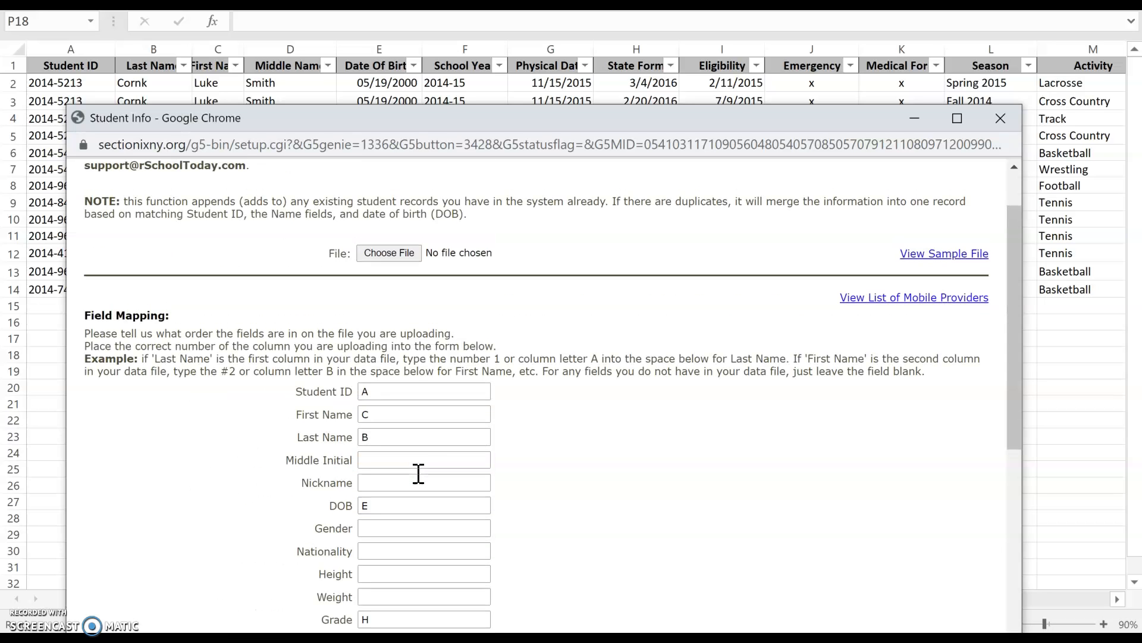
{"action": "scroll", "coordinate": [470, 455], "scroll_direction": "down", "scroll_amount": 1}
{"action": "scroll", "coordinate": [446, 369], "scroll_direction": "up", "scroll_amount": 1}
{"action": "scroll", "coordinate": [619, 325], "scroll_direction": "down", "scroll_amount": 9}
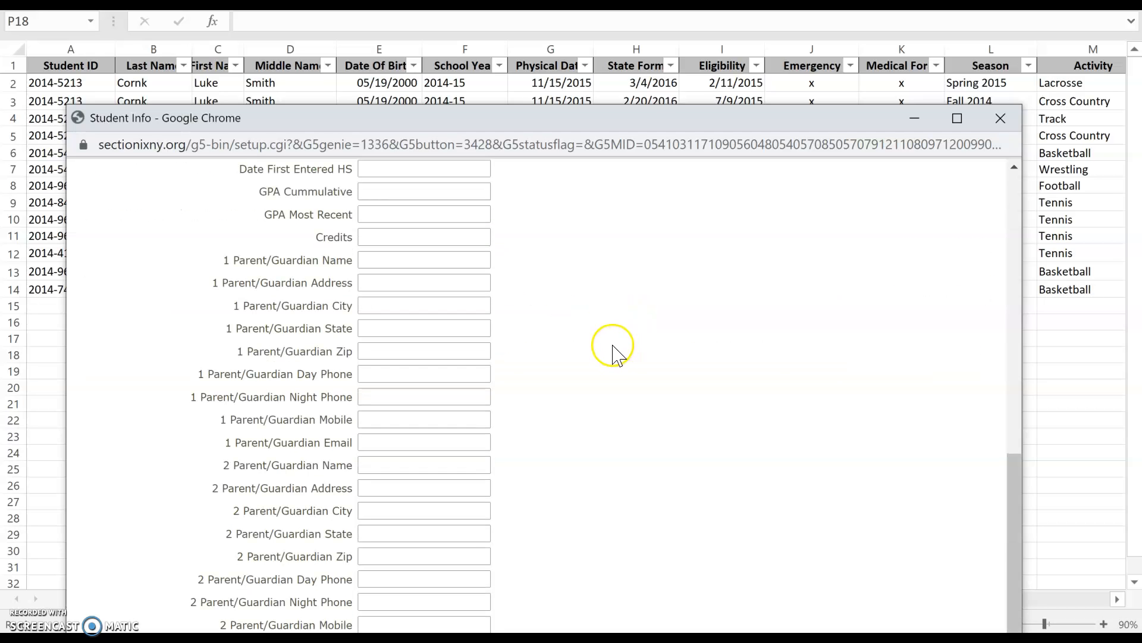
- Move the import window up and try to continue the import without choosing a data file
{"action": "left_click_drag", "start_coordinate": [580, 122], "coordinate": [584, 35]}
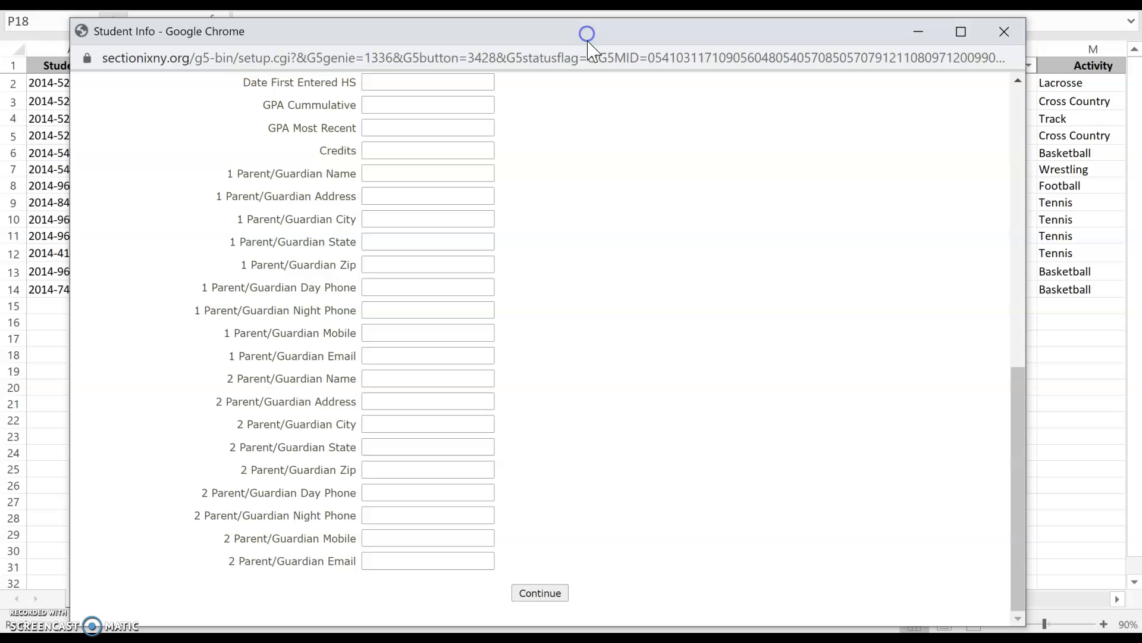
{"action": "left_click", "coordinate": [539, 592]}
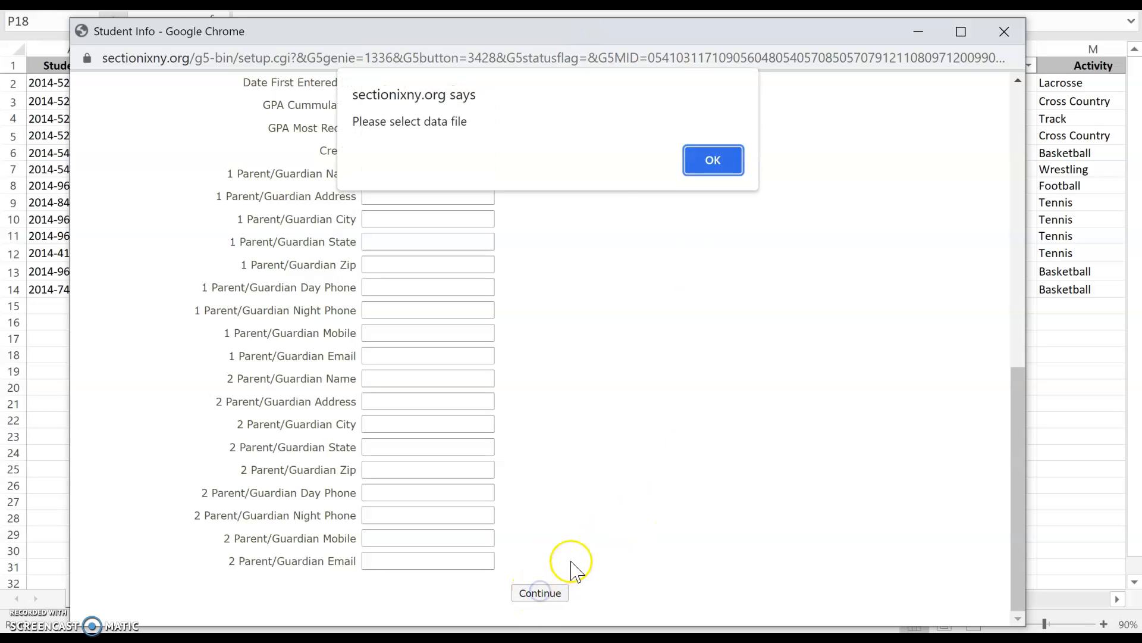
{"action": "left_click", "coordinate": [714, 160]}
- Review the whole student import form from the file selection to the parent/guardian fields
{"action": "scroll", "coordinate": [676, 279], "scroll_direction": "down", "scroll_amount": 10}
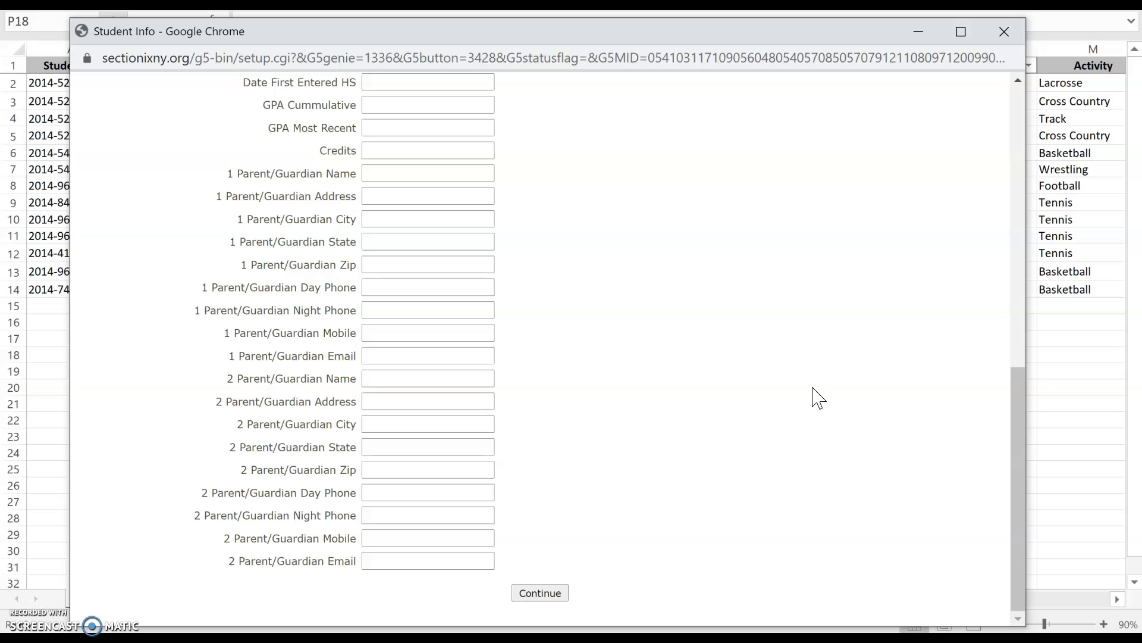
{"action": "scroll", "coordinate": [655, 395], "scroll_direction": "up", "scroll_amount": 10}
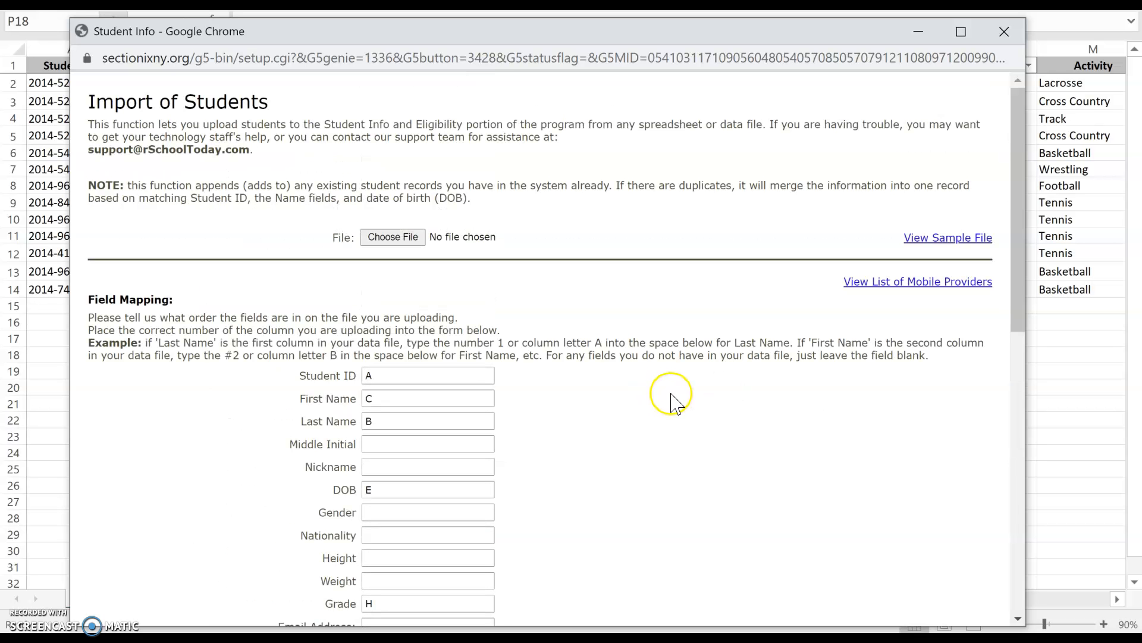
{"action": "scroll", "coordinate": [672, 395], "scroll_direction": "down", "scroll_amount": 5}
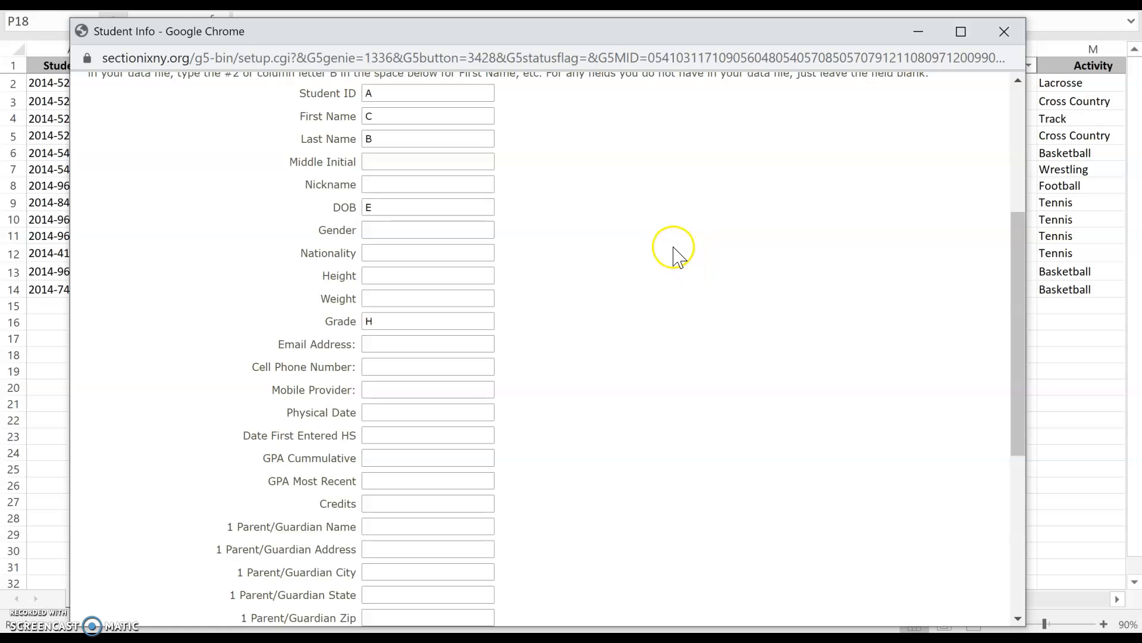
{"action": "scroll", "coordinate": [672, 271], "scroll_direction": "down", "scroll_amount": 6}
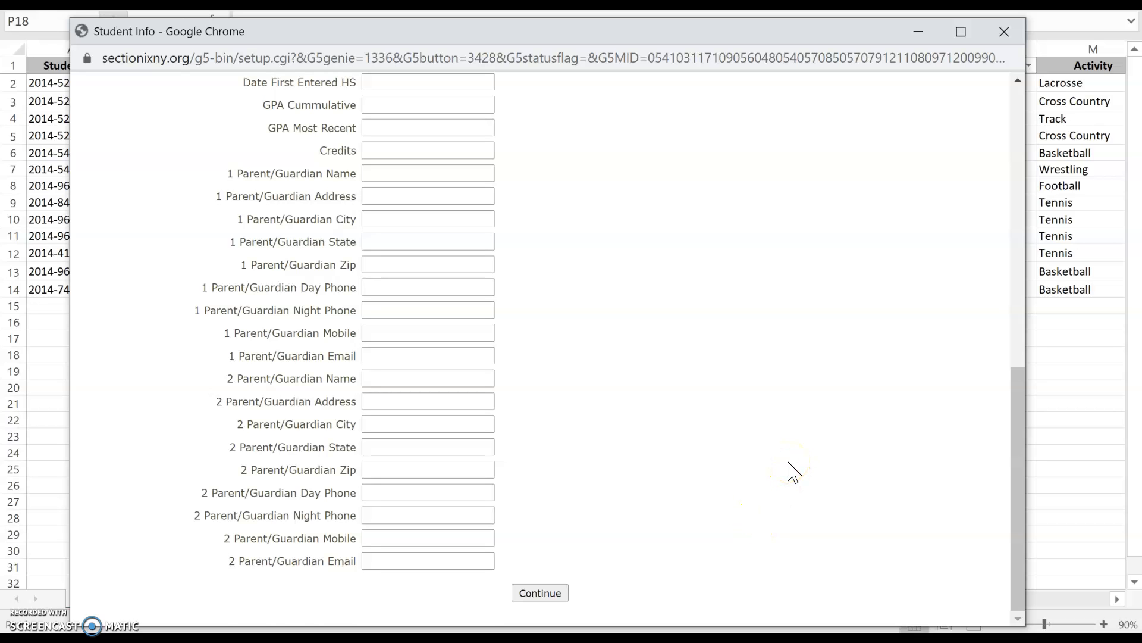
{"action": "scroll", "coordinate": [818, 469], "scroll_direction": "up", "scroll_amount": 10}
{"action": "scroll", "coordinate": [818, 470], "scroll_direction": "up", "scroll_amount": 1}
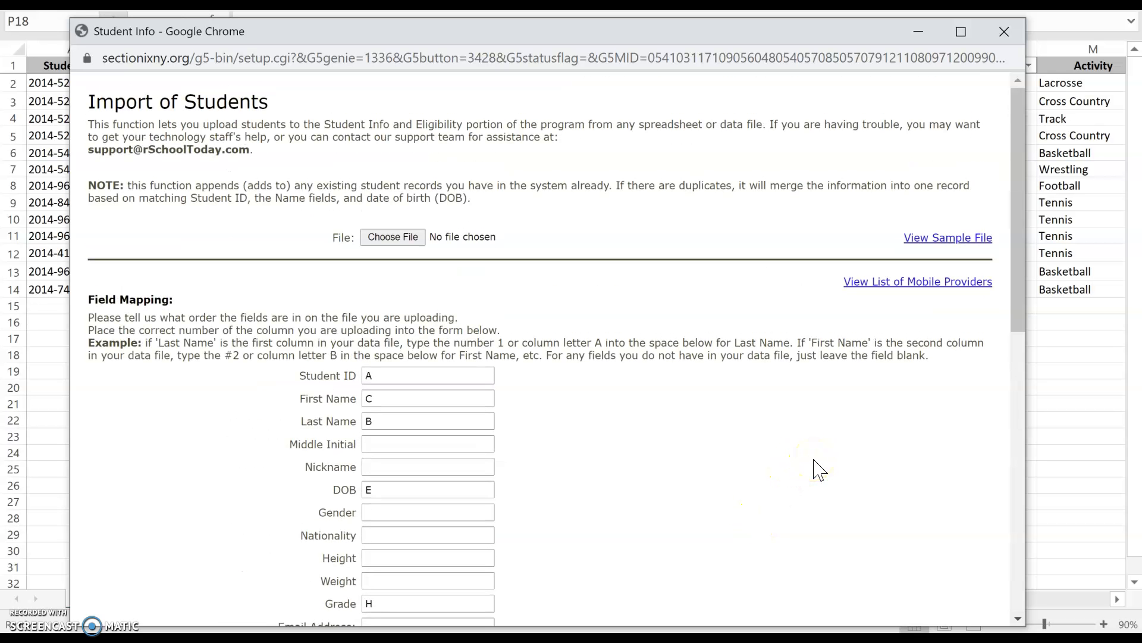